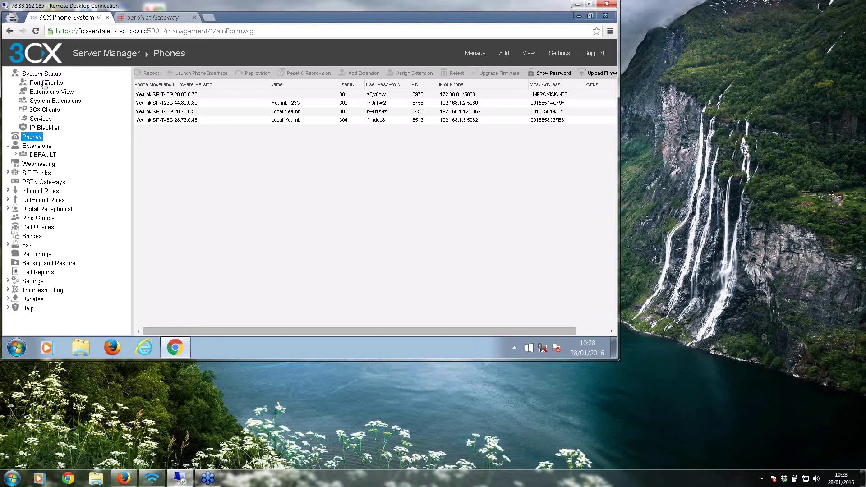
Step: Open Command Prompt and ping 172.30.0.1
left_click(17, 348)
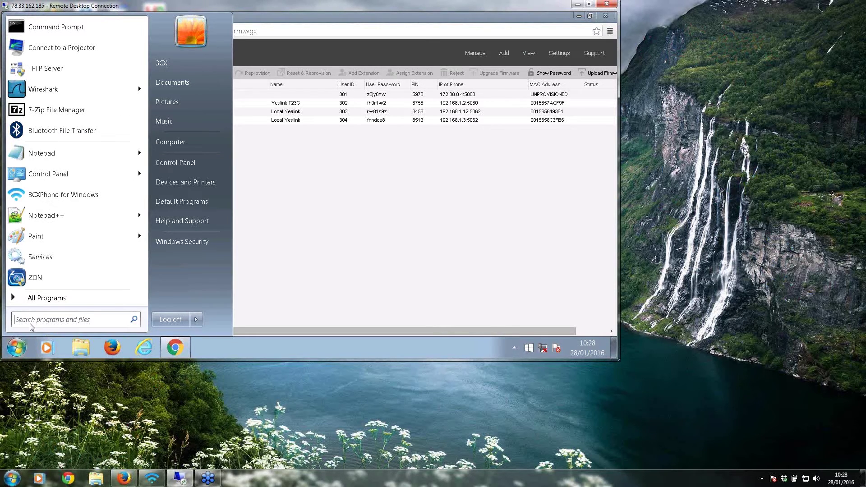
type("cmd")
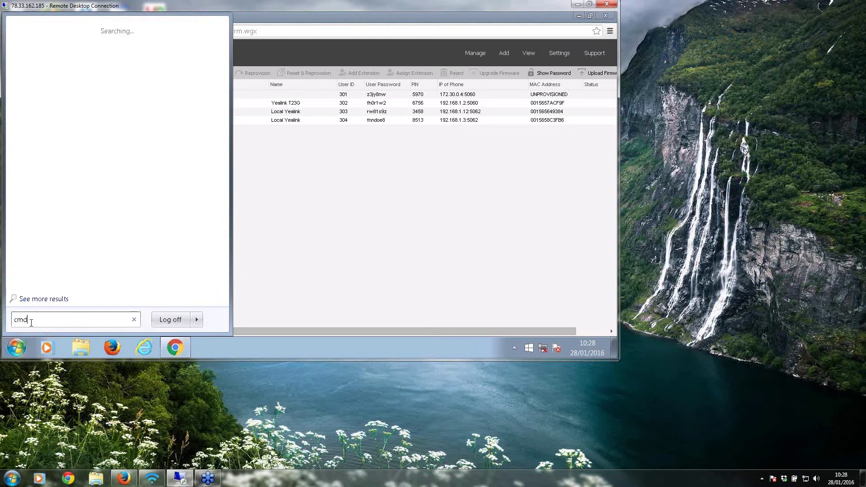
key("Return")
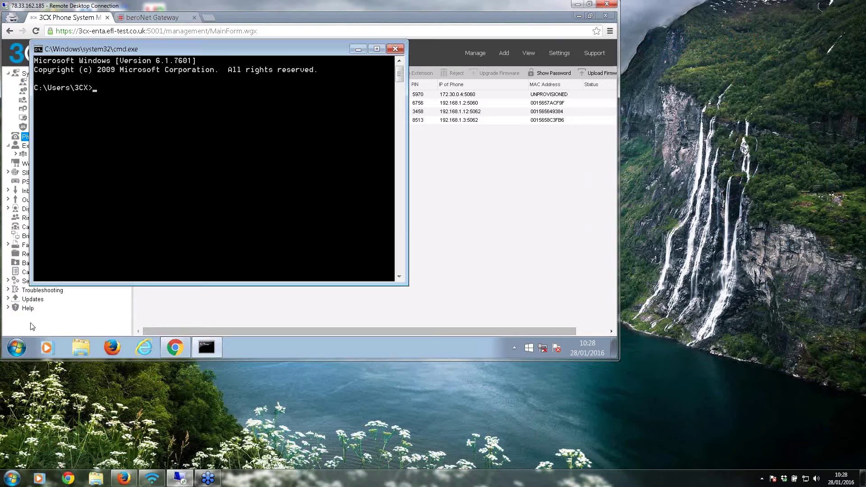
type("ping 172.30.0.1")
key("Return")
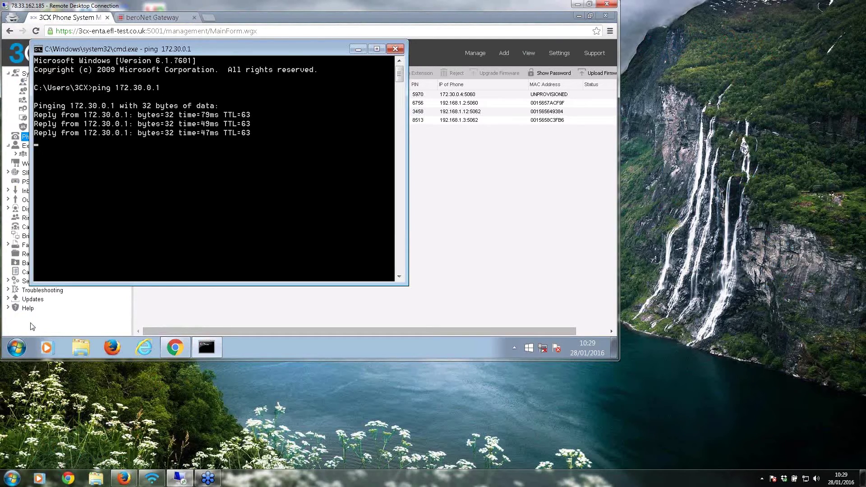
Step: Ping 172.30.0.3 and 172.30.0.4 by editing the recalled ping command
key("Up")
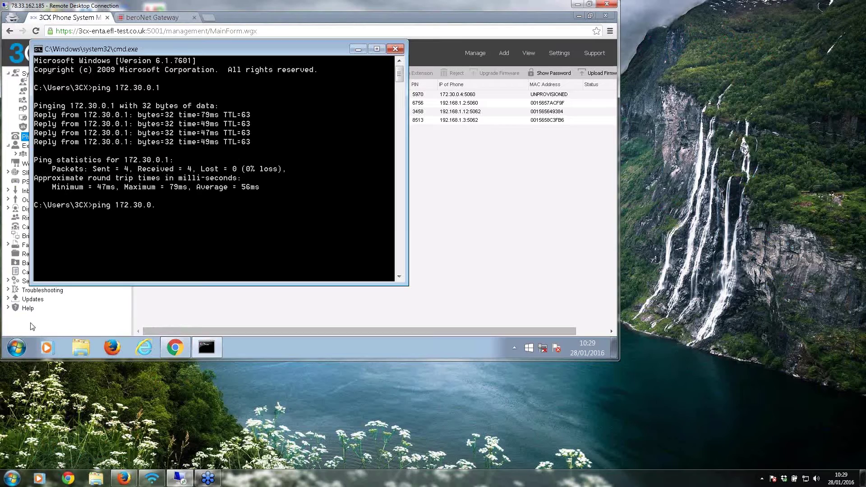
type("3")
key("Return")
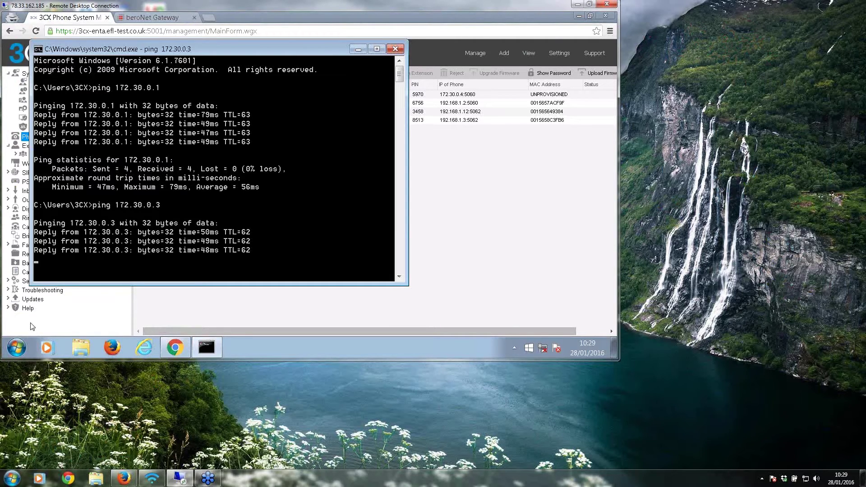
key("Up")
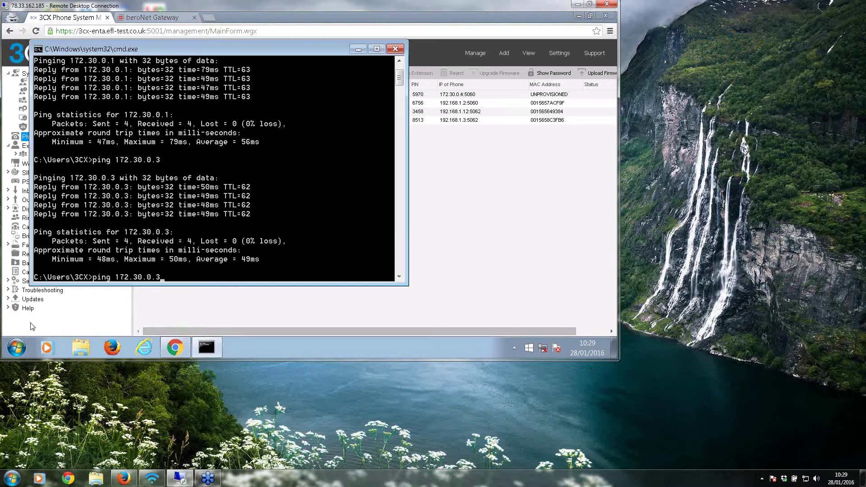
key("BackSpace")
type("4")
key("Return")
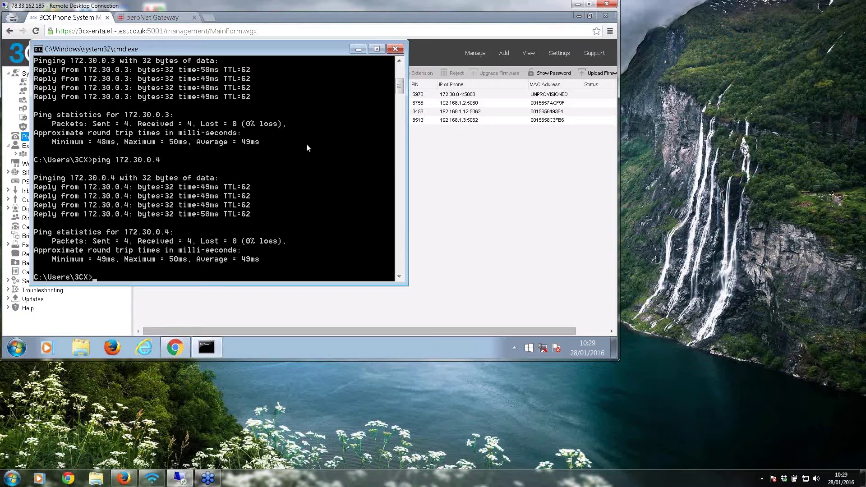
Step: Copy the gateway address 172.30.0.3 from the beroNet Gateway tab's address bar, then close the tab
left_click(395, 50)
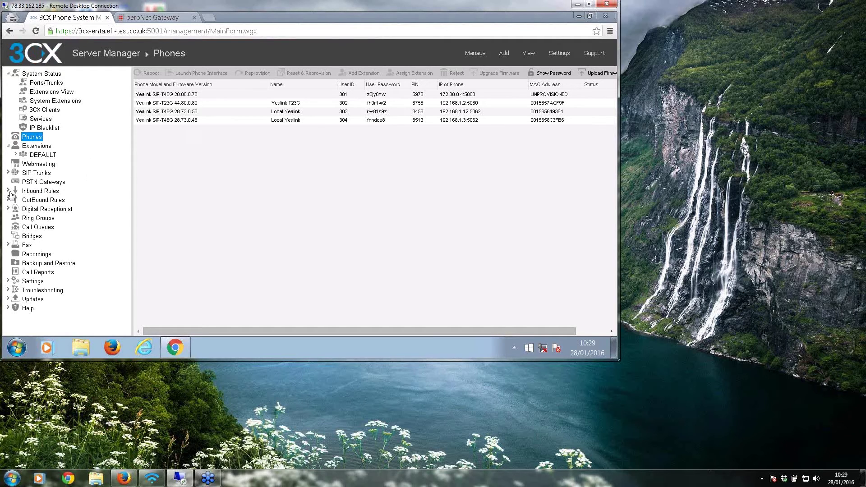
left_click(137, 18)
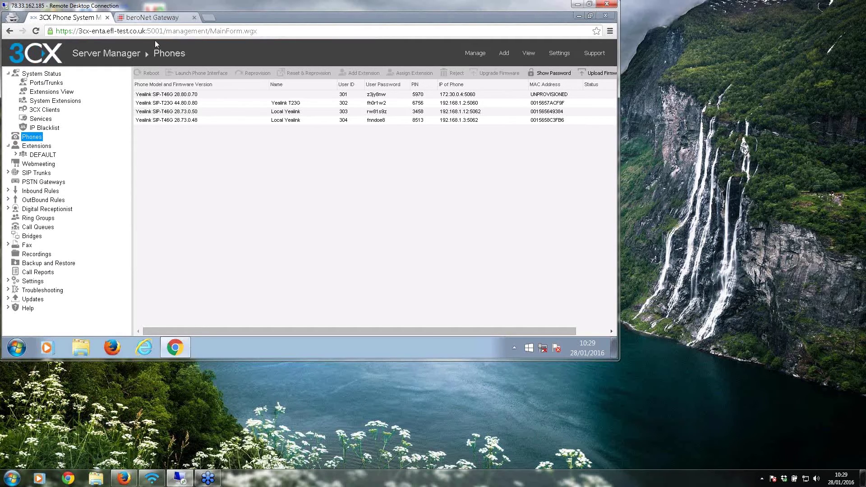
left_click_drag(88, 30, 52, 31)
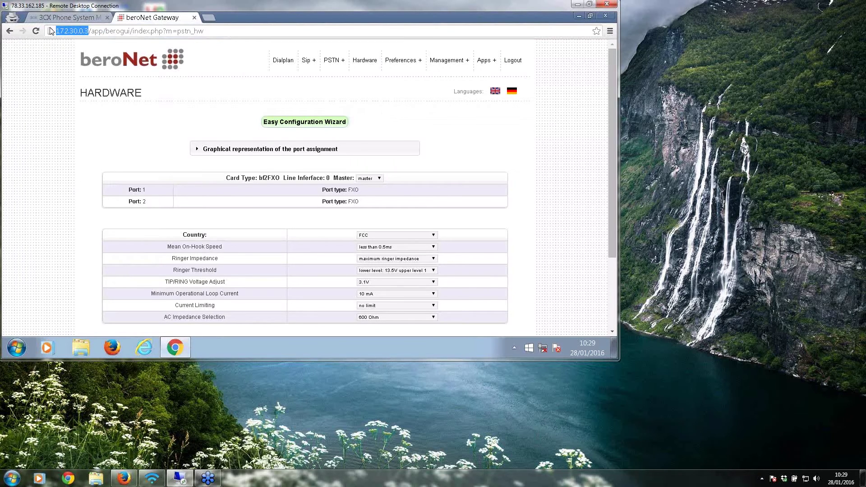
right_click(64, 36)
left_click(83, 73)
left_click(194, 18)
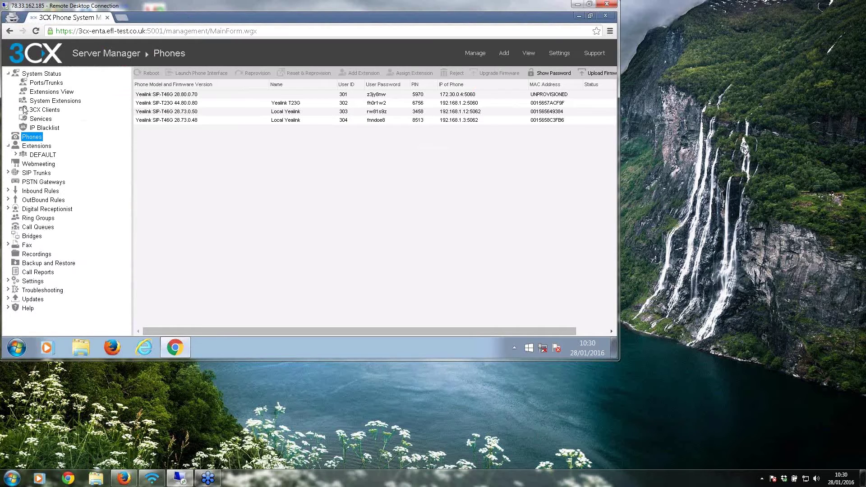
Step: Add a new PSTN gateway named beroNet_Cloud using the bero*fix FXO model
left_click(40, 185)
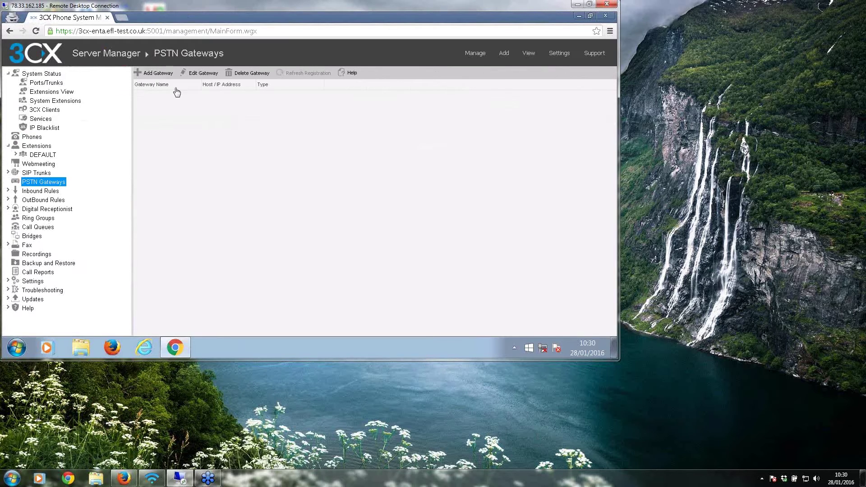
left_click(163, 73)
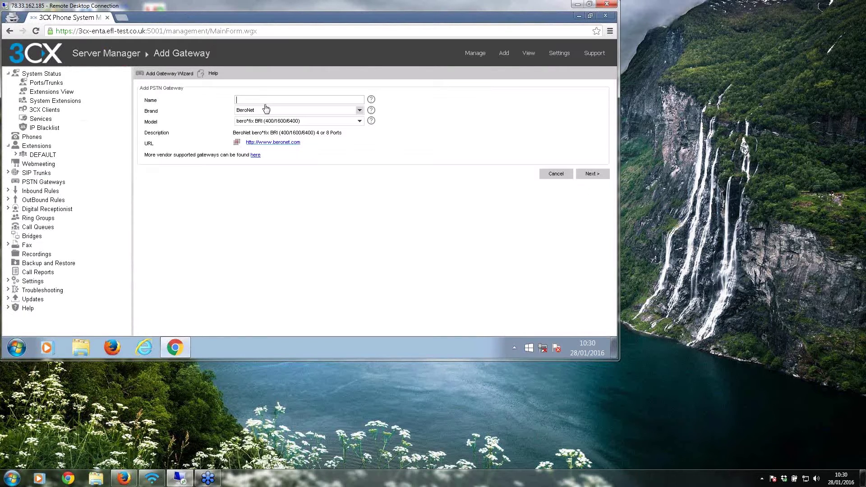
type("bero")
key("Caps_Lock")
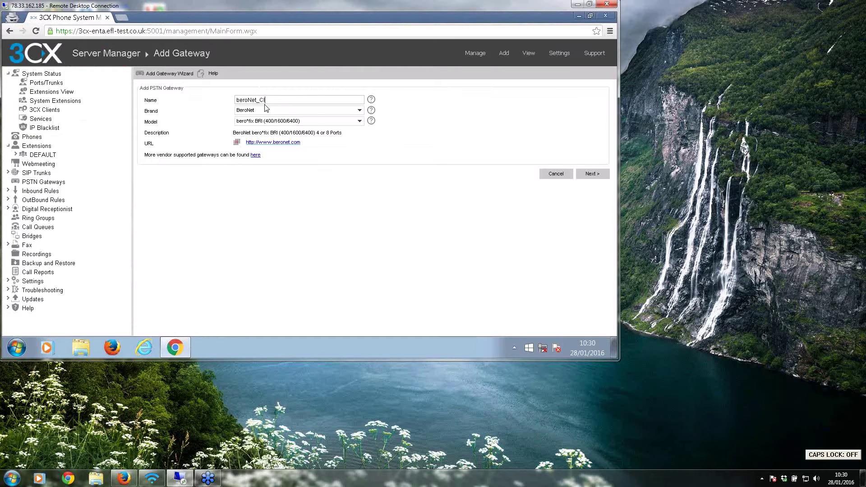
left_click(298, 119)
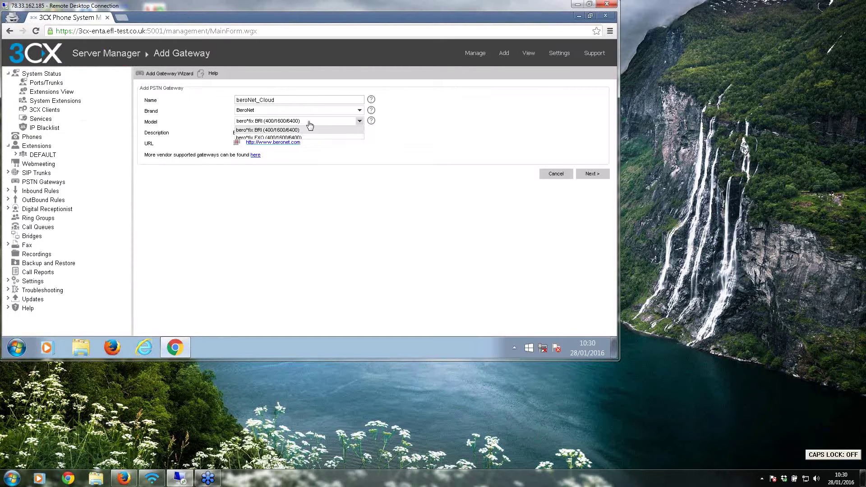
left_click(308, 138)
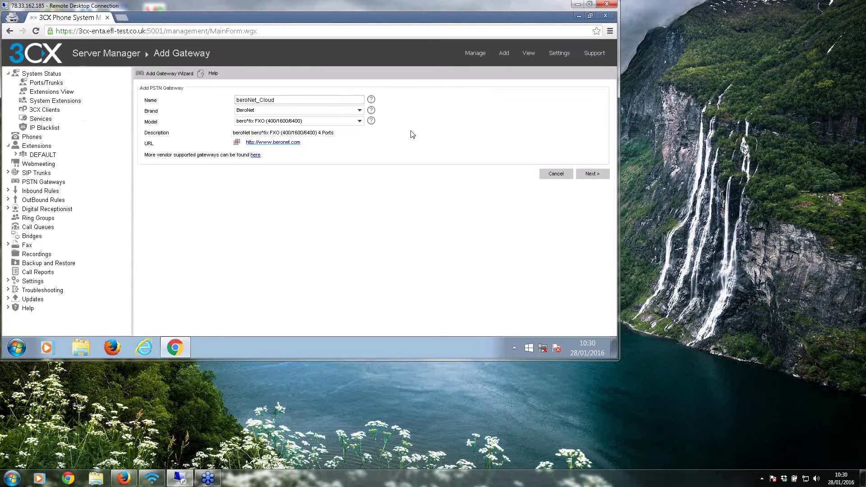
left_click(590, 176)
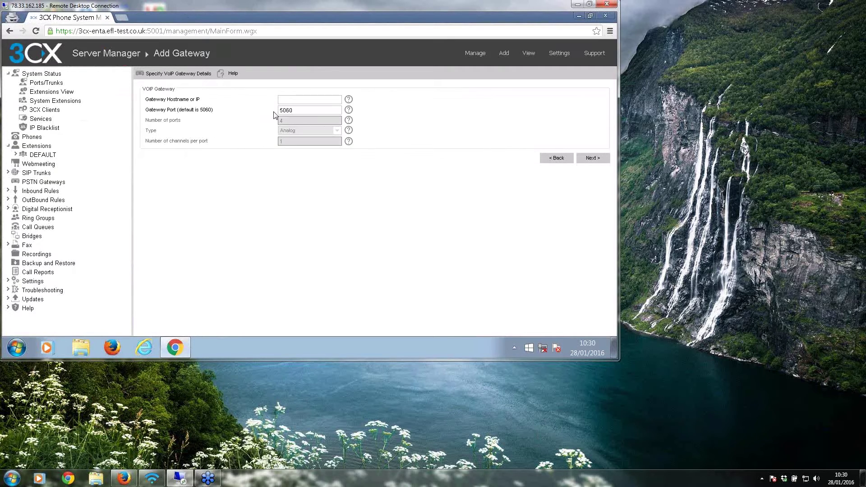
right_click(290, 101)
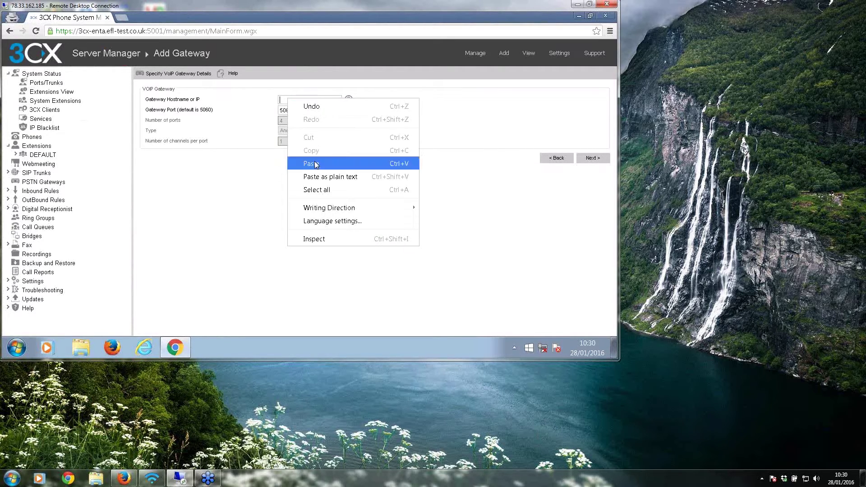
left_click(316, 163)
key("BackSpace")
key("Left")
key("Left")
key("Left")
key("Left")
key("Left")
key("Left")
key("Left")
key("Left")
key("Left")
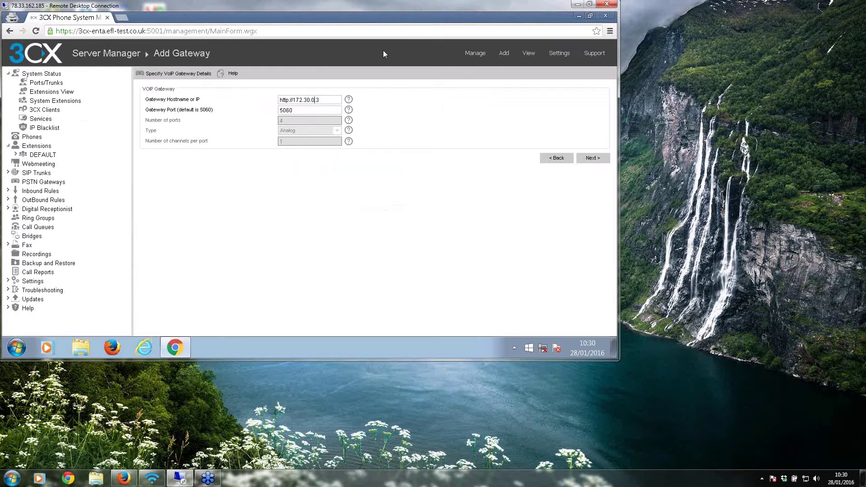
key("Left")
key("BackSpace")
key("BackSpace")
key("BackSpace")
key("BackSpace")
key("BackSpace")
key("BackSpace")
key("BackSpace")
Step: Keep only port 90001 by marking ports 90002, 90003 and 90004 for removal
left_click(597, 162)
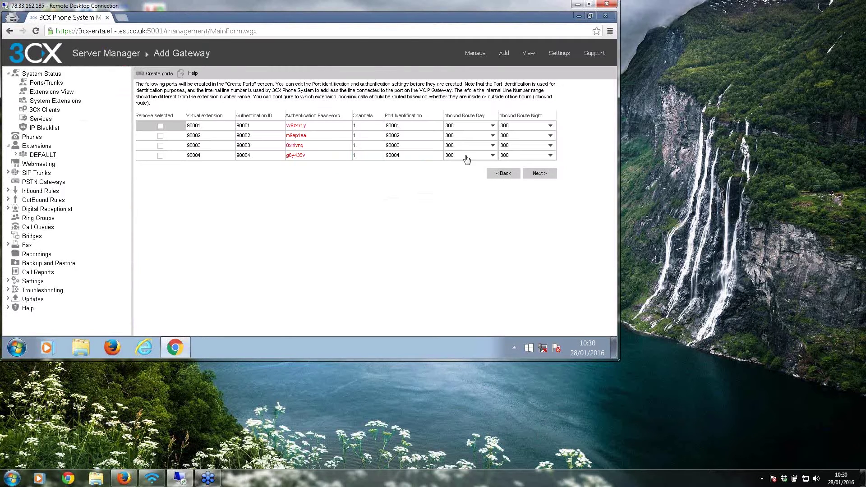
left_click(160, 136)
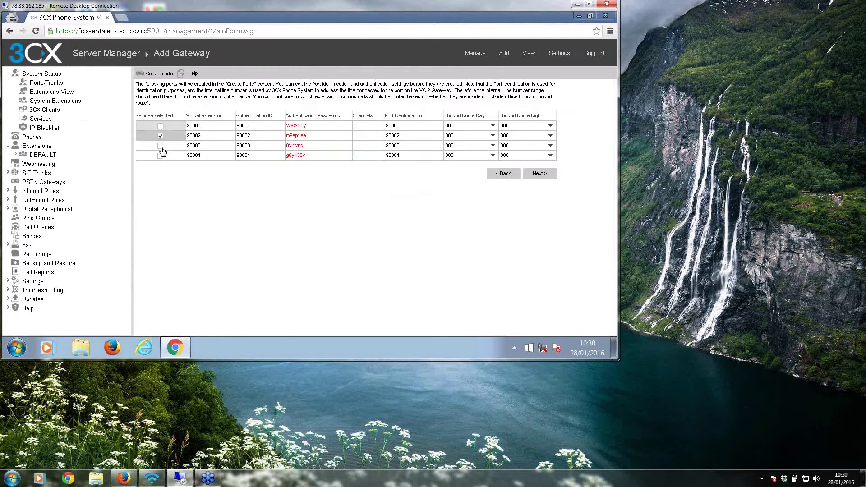
left_click(160, 145)
left_click(160, 156)
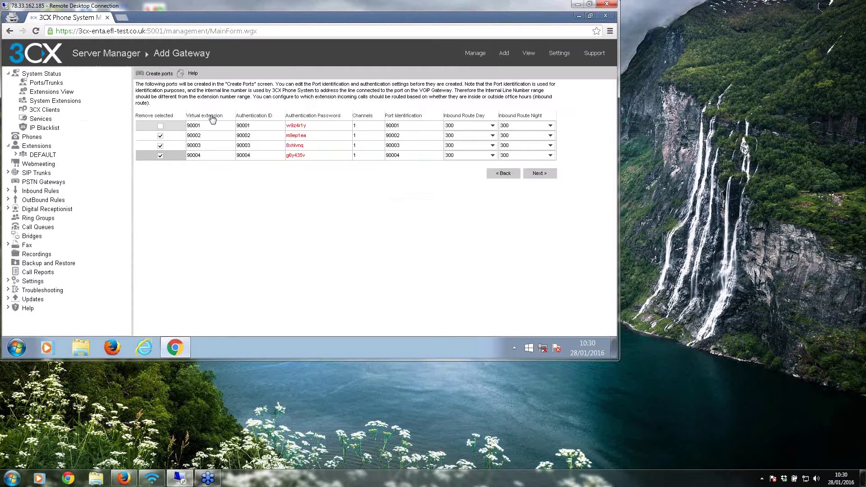
Step: Copy port 90001's authentication password and finish the gateway with its outbound rule
left_click(297, 126)
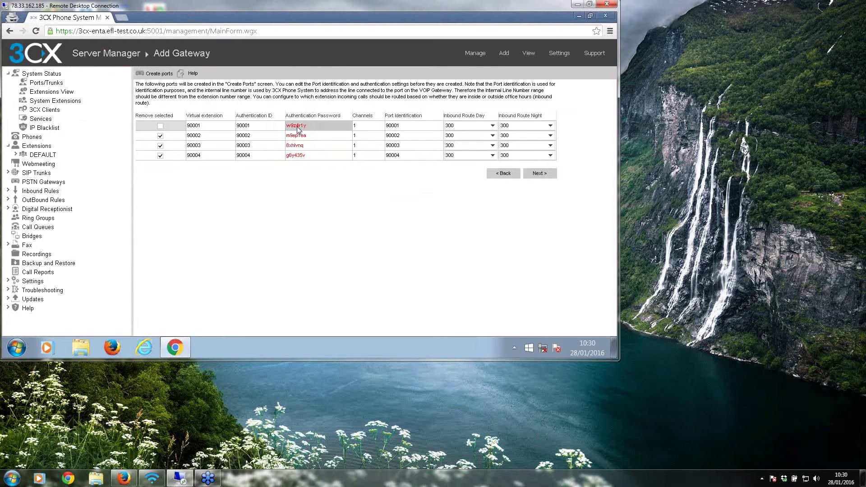
left_click(297, 126)
right_click(297, 126)
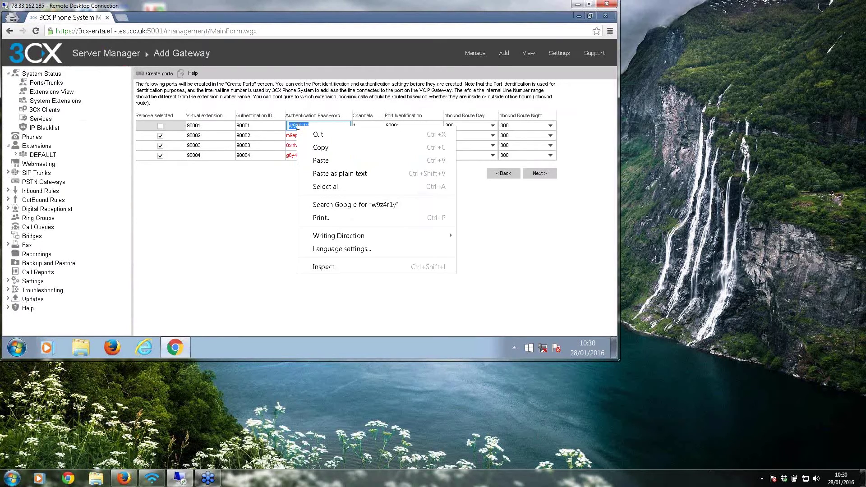
left_click(321, 148)
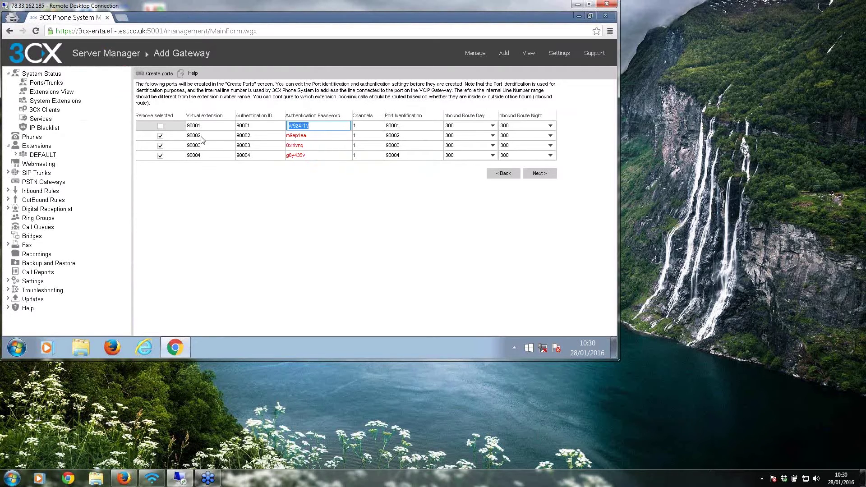
left_click(540, 175)
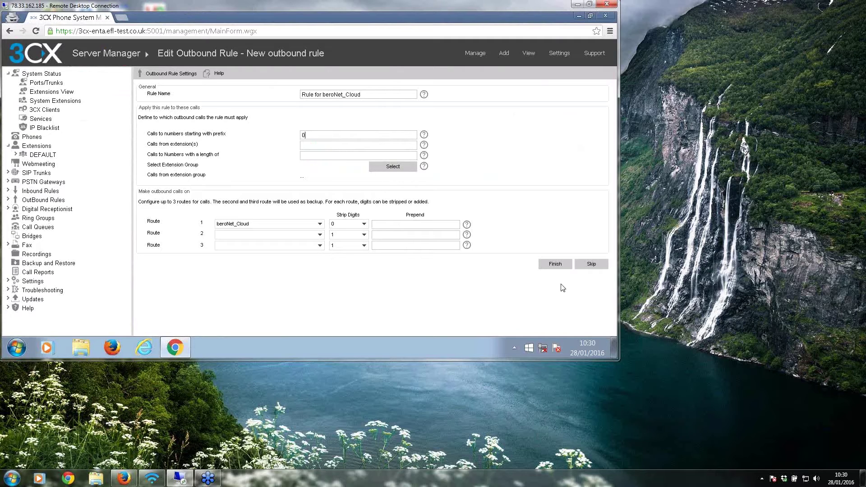
left_click(564, 265)
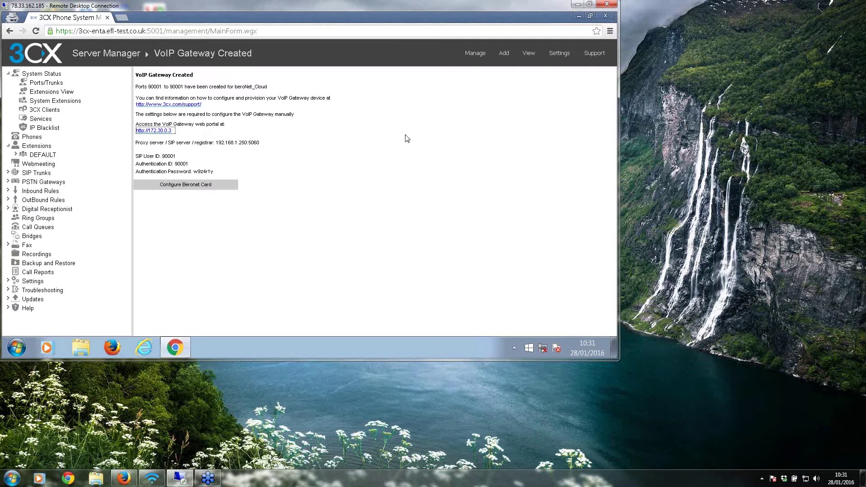
Step: In the 3CX wizard, enter server 192.168.1.250, port 5060, only FXO line 1, user 90001 and the pasted password
left_click(185, 186)
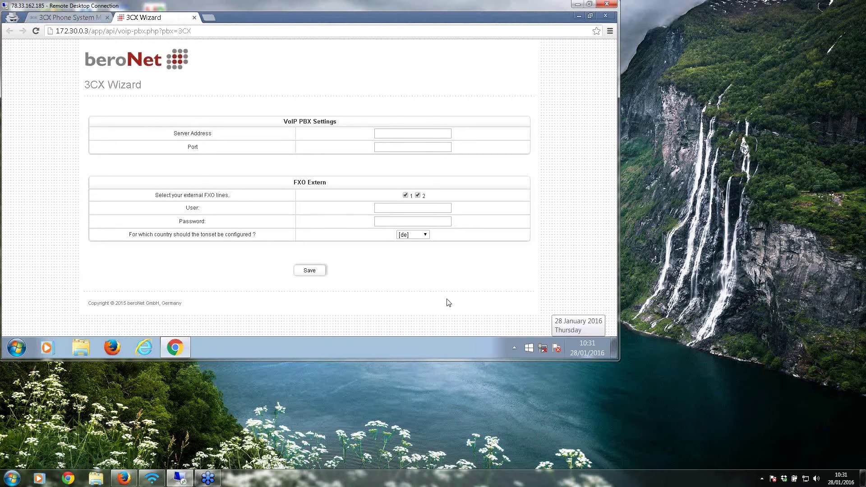
left_click(398, 133)
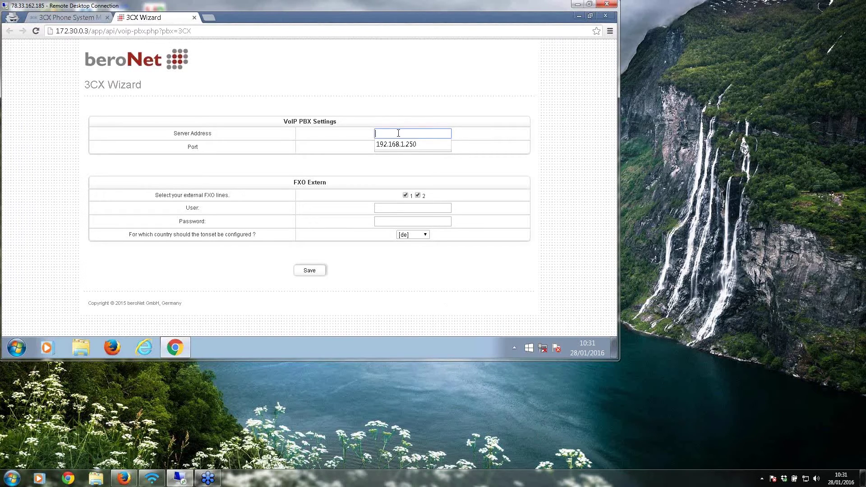
left_click(400, 144)
left_click(409, 147)
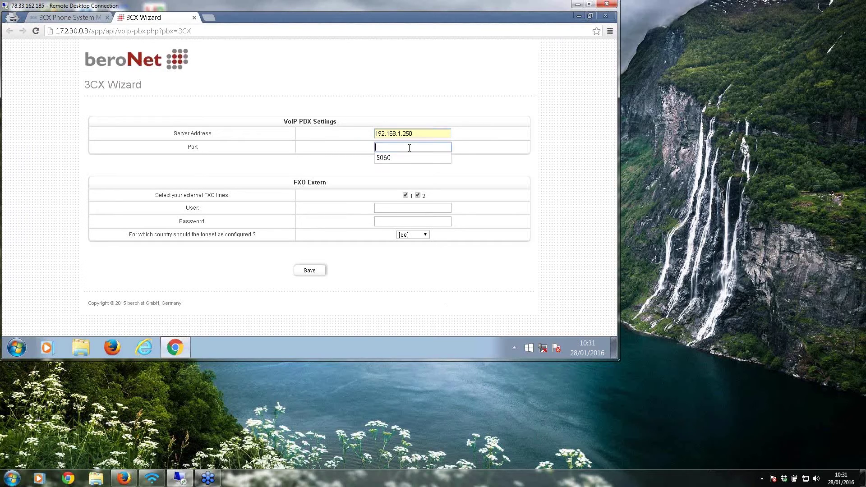
left_click(387, 159)
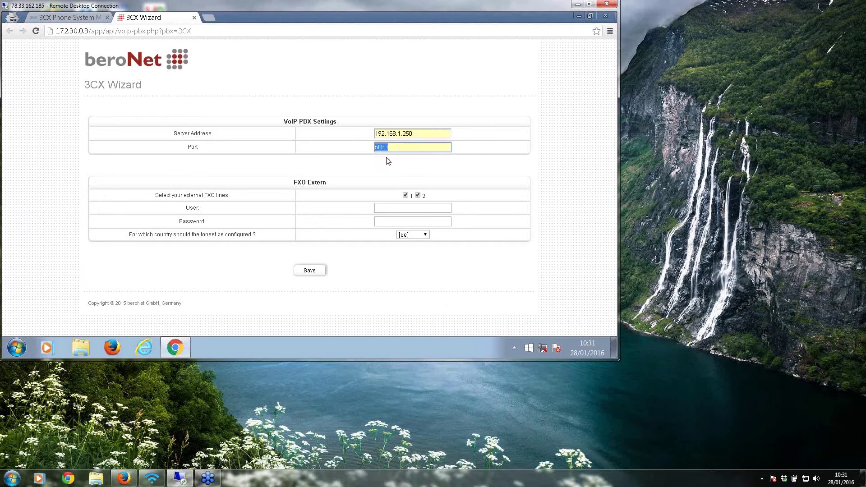
left_click(416, 196)
left_click(394, 208)
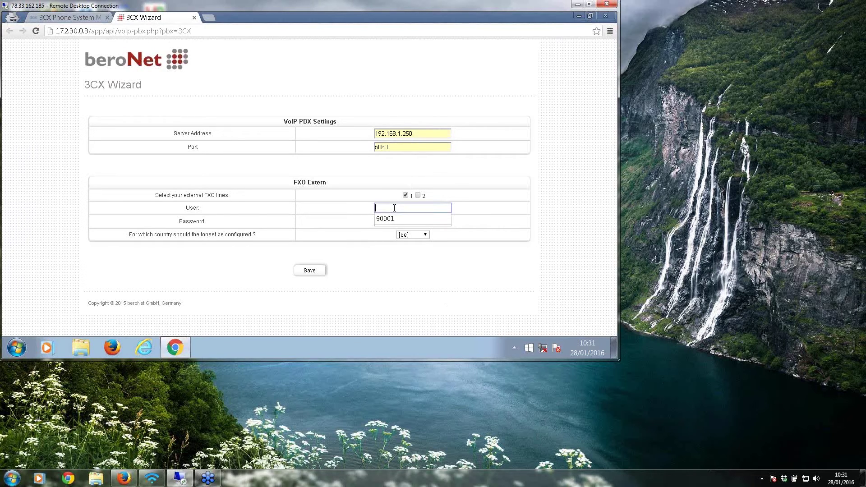
left_click(386, 223)
right_click(394, 221)
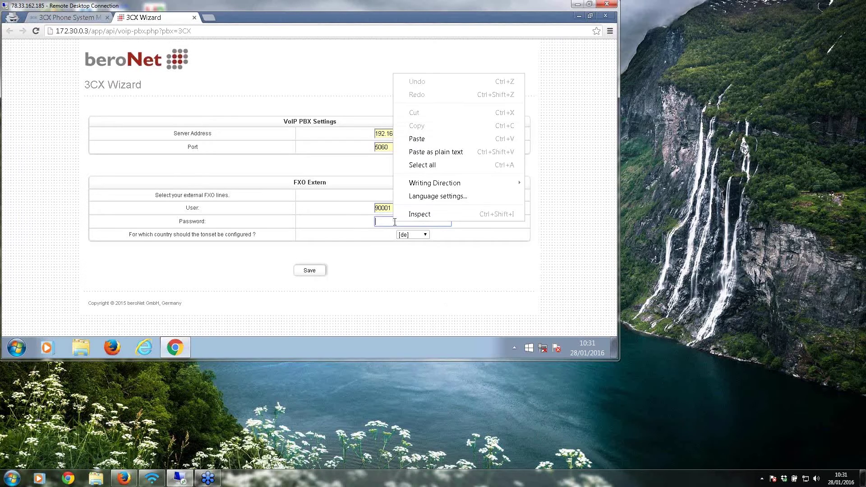
left_click(433, 136)
Step: Set the tone set country to uk, save, replace the old configuration, and activate with reboot
left_click(419, 234)
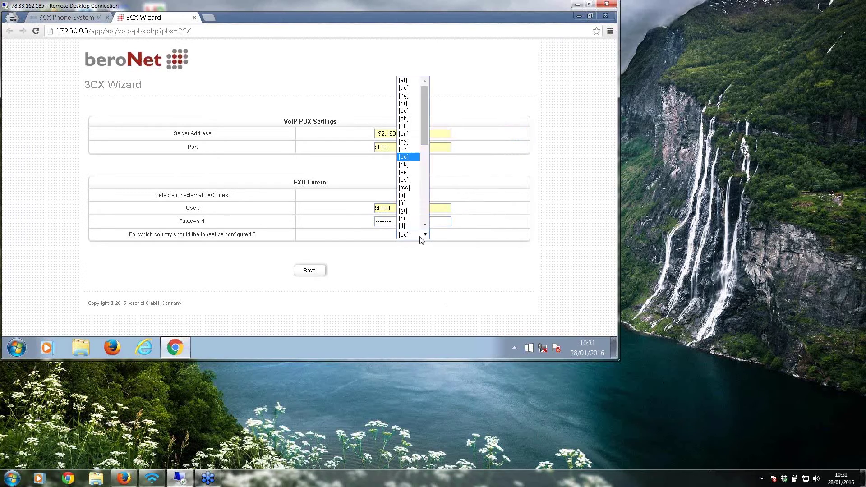
scroll(418, 180, "down", 10)
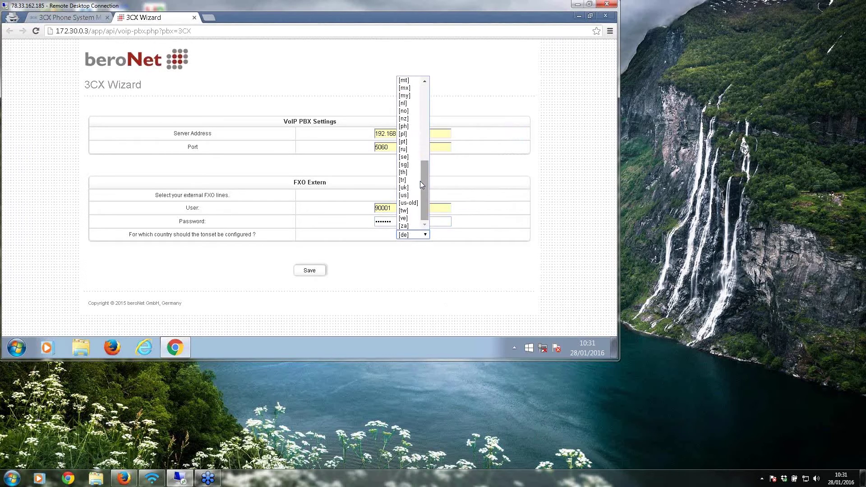
left_click(411, 187)
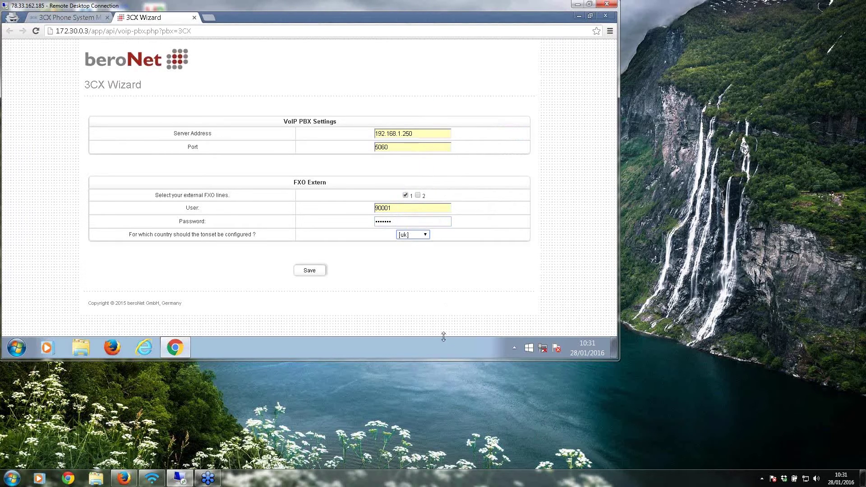
left_click(309, 270)
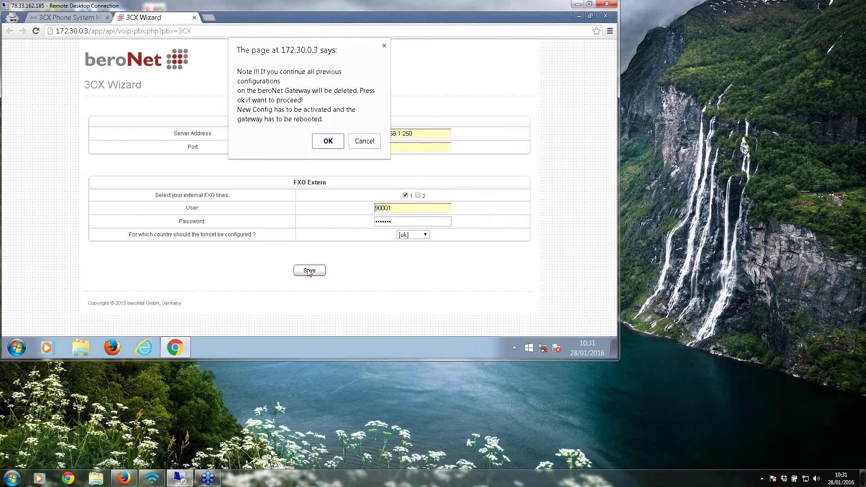
left_click(328, 142)
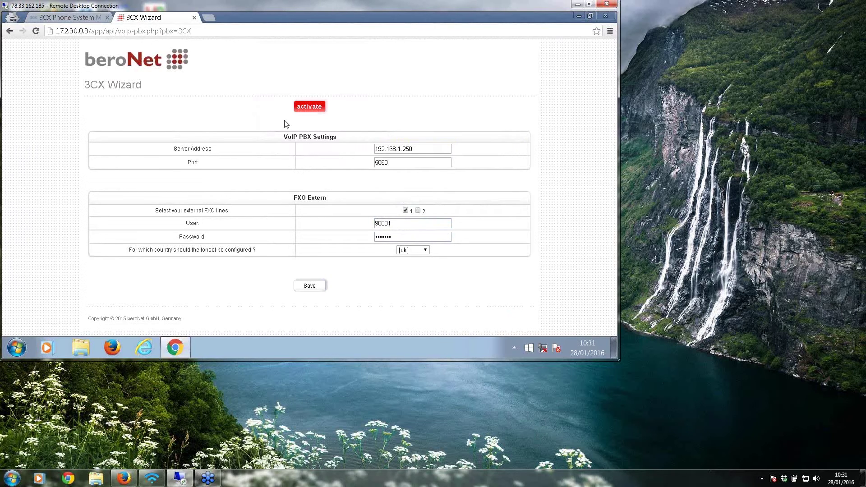
left_click(314, 111)
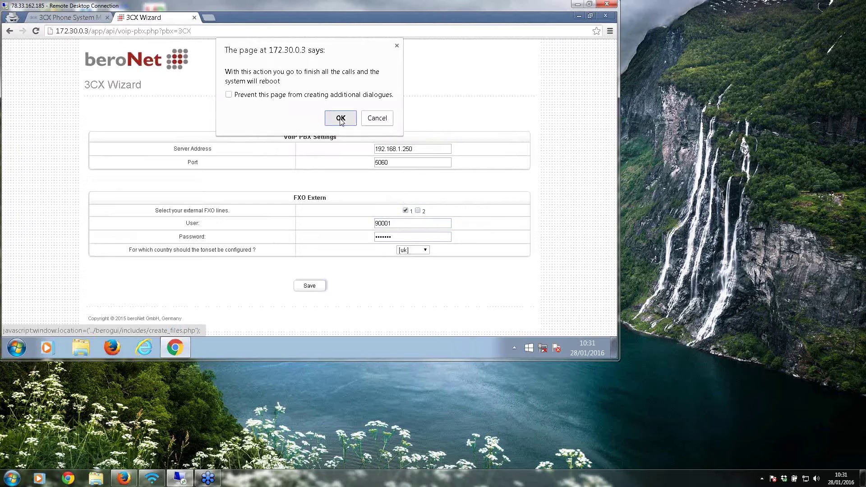
left_click(340, 118)
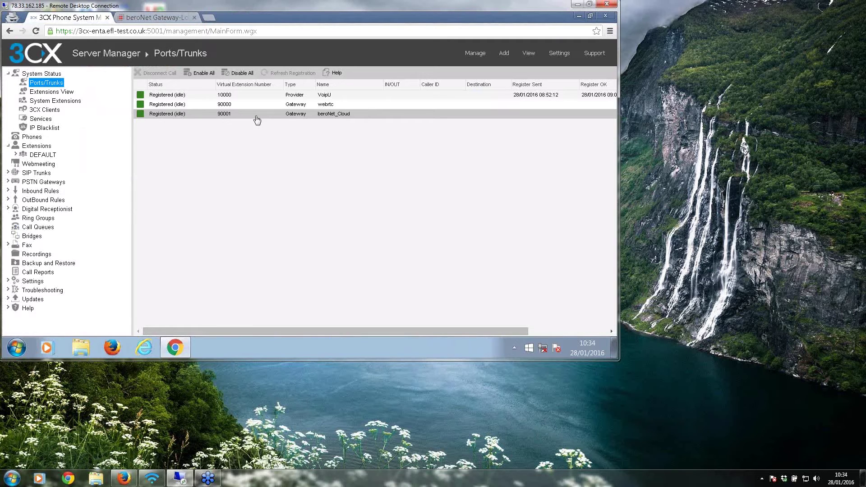
Step: Log in to the beroNet Gateway web interface as admin
left_click(156, 17)
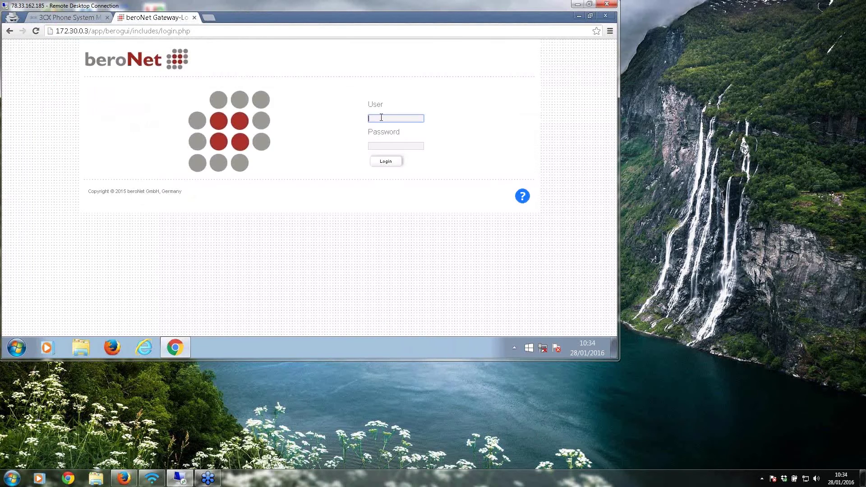
type("admin")
key("Tab")
left_click(386, 161)
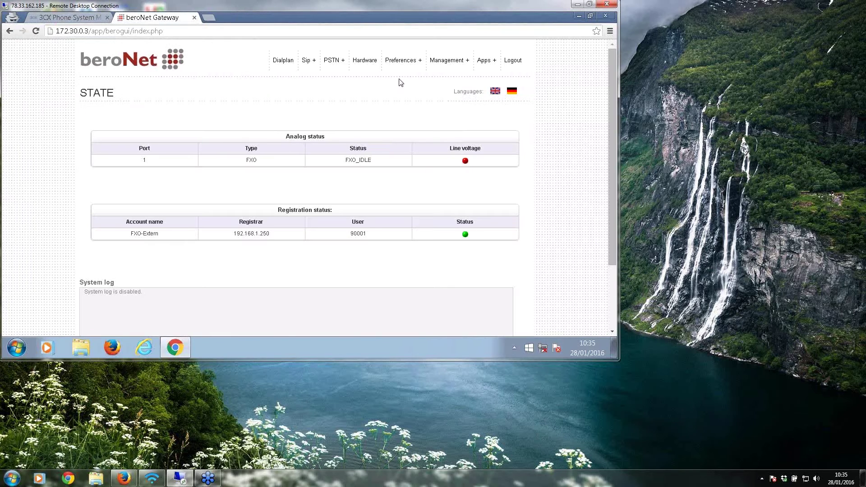
Step: Review the Management > State page showing FXO-Extern registered to 192.168.1.250 as 90001
mouse_move(447, 60)
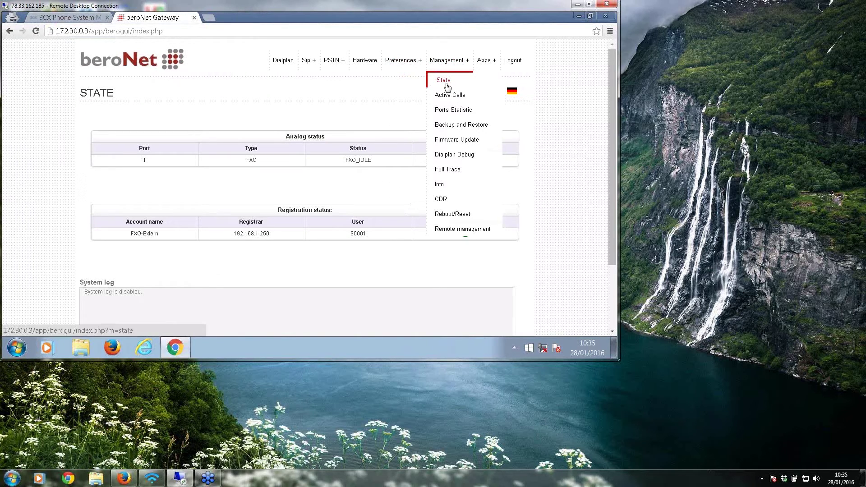
left_click(446, 82)
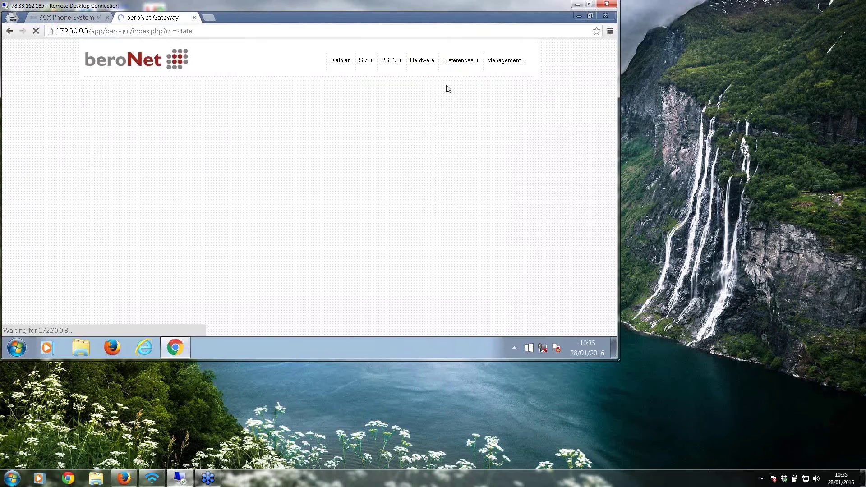
scroll(205, 259, "down", 1)
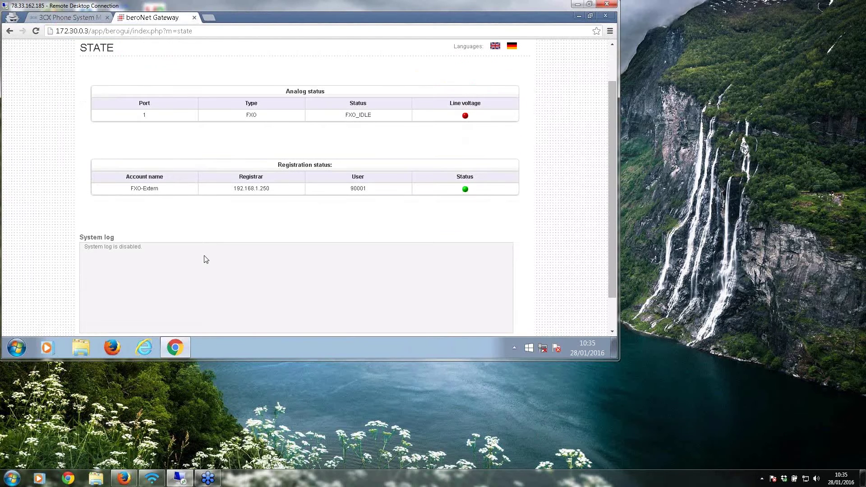
scroll(205, 258, "down", 1)
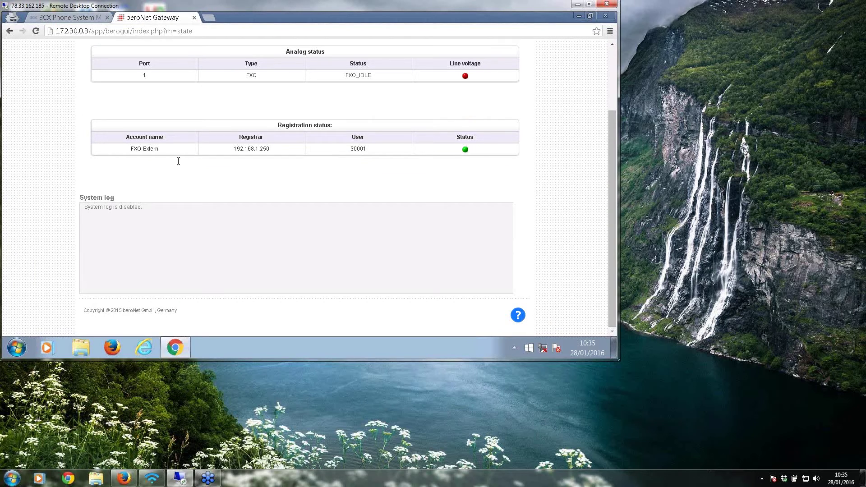
scroll(232, 185, "up", 2)
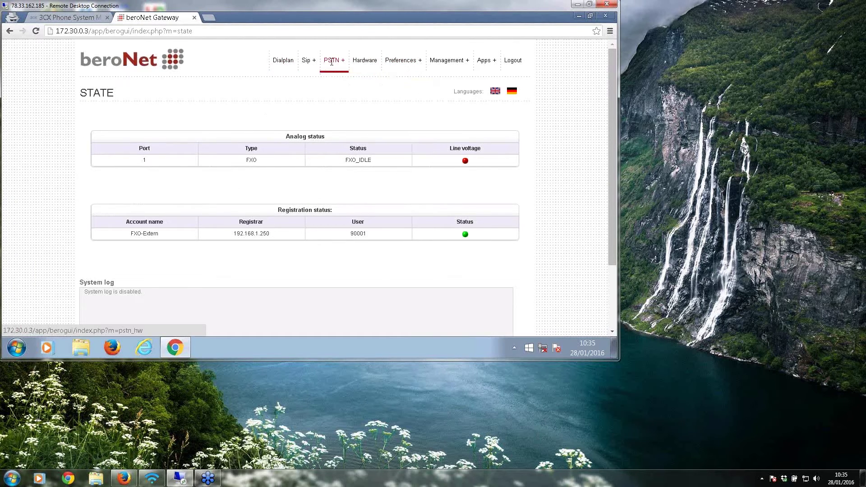
Step: Review the FXO-Extern SIP account settings and close them without saving
mouse_move(325, 61)
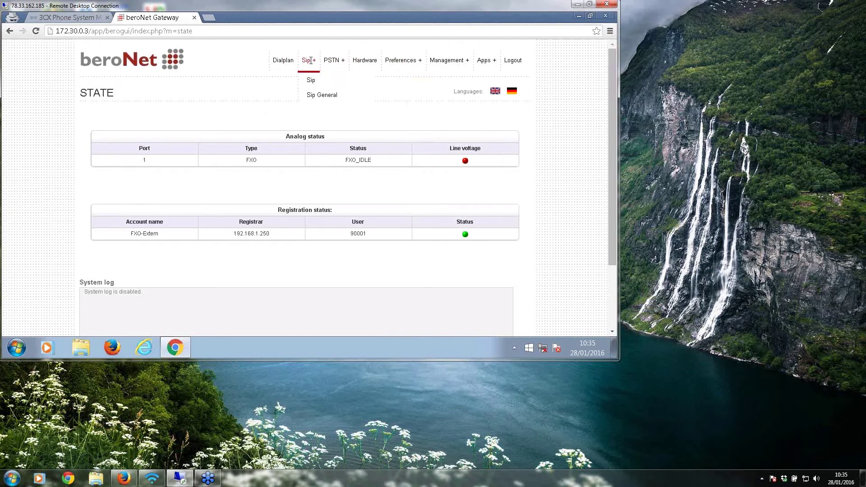
left_click(312, 80)
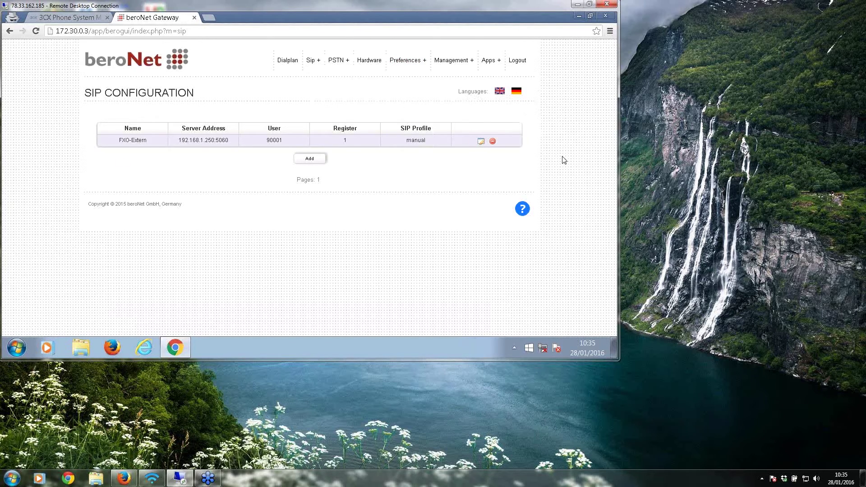
left_click(482, 143)
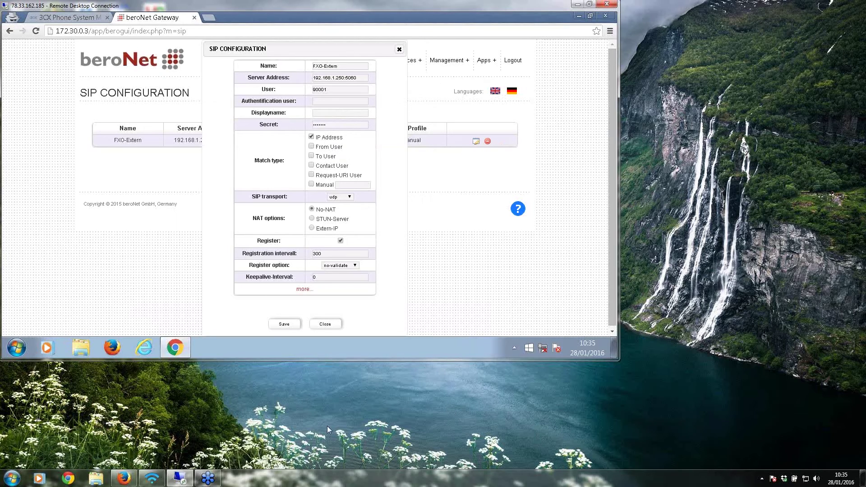
left_click(332, 325)
Step: Review the FXO-Extern analog FXO group settings, then view the dialplan rules
mouse_move(338, 63)
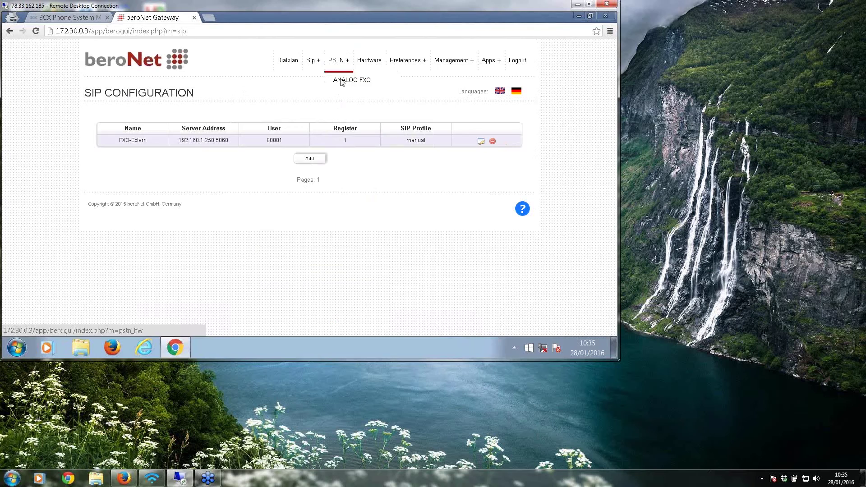
left_click(343, 85)
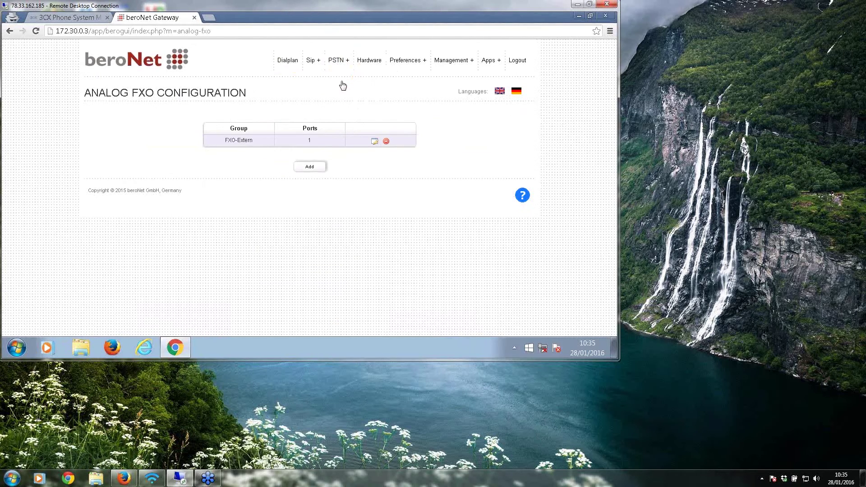
left_click(374, 142)
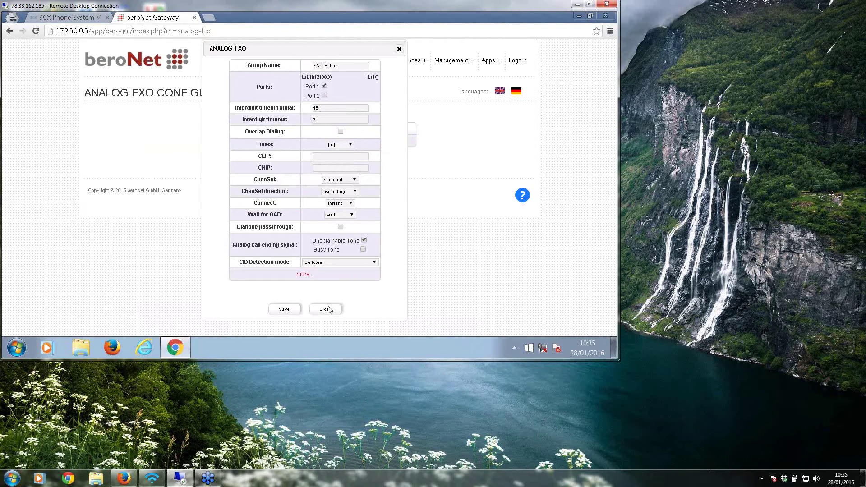
left_click(327, 310)
left_click(287, 63)
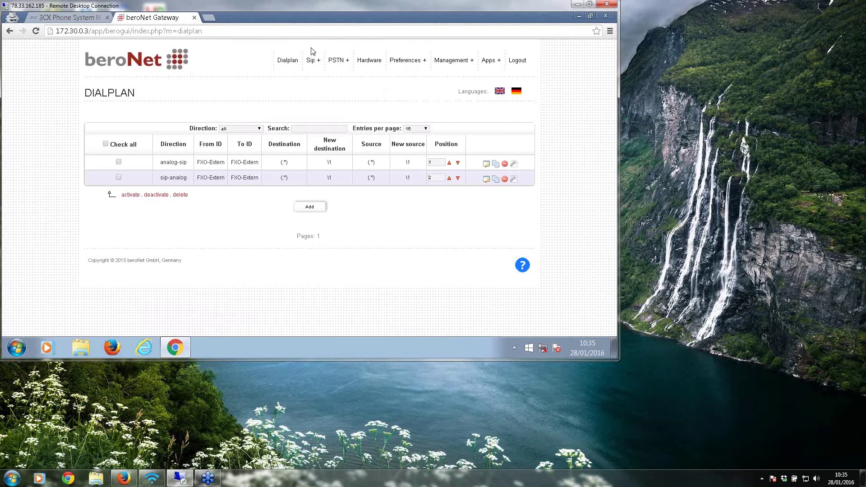
left_click(375, 64)
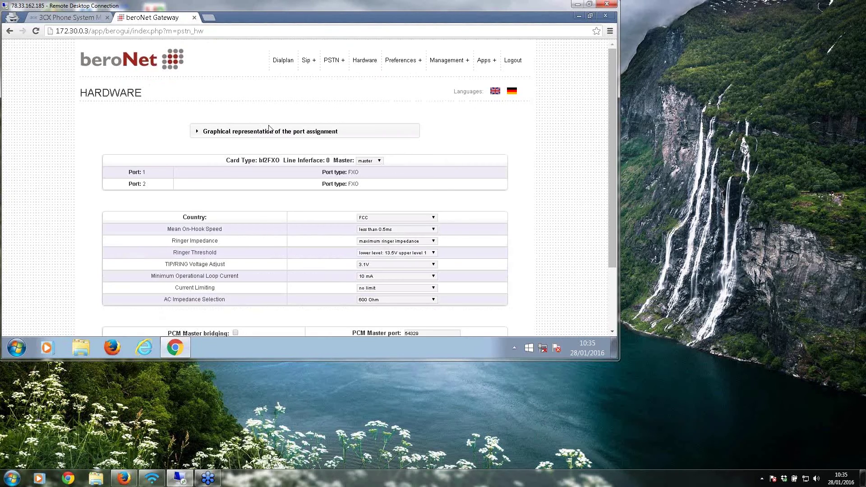
Step: Expand the FXO1/FXO2 port assignment diagram and scroll through the bf2FXO hardware settings
left_click(269, 130)
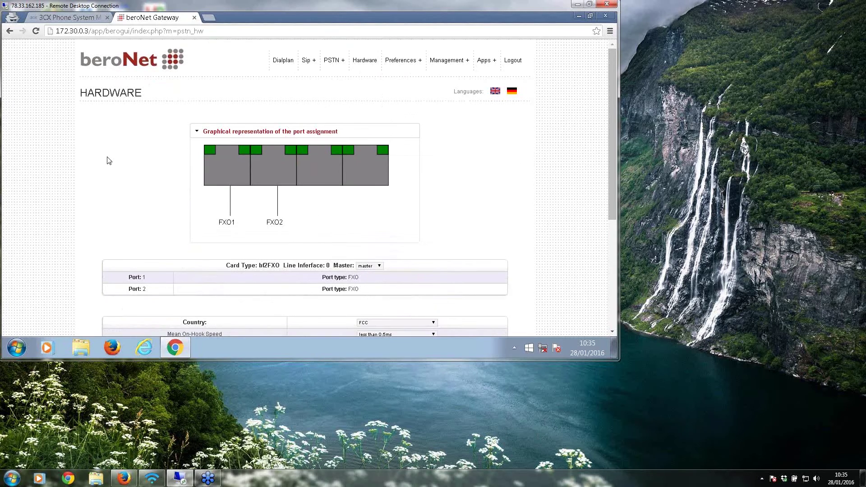
scroll(401, 308, "down", 1)
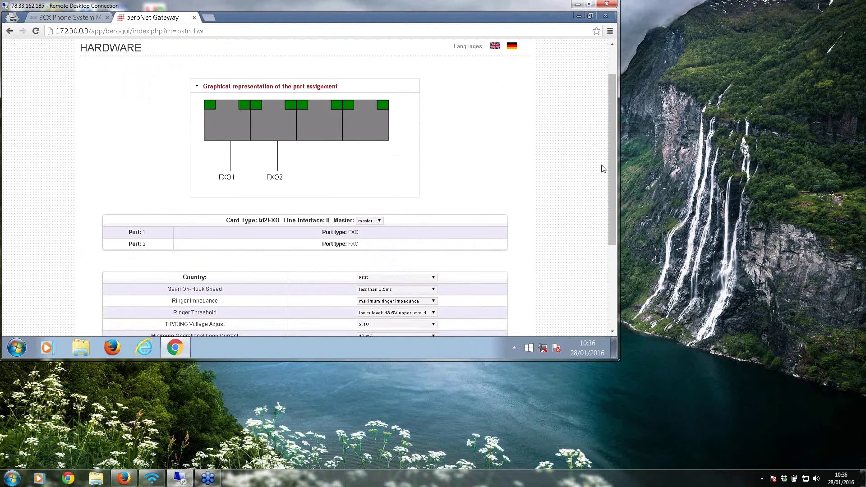
left_click_drag(612, 166, 599, 120)
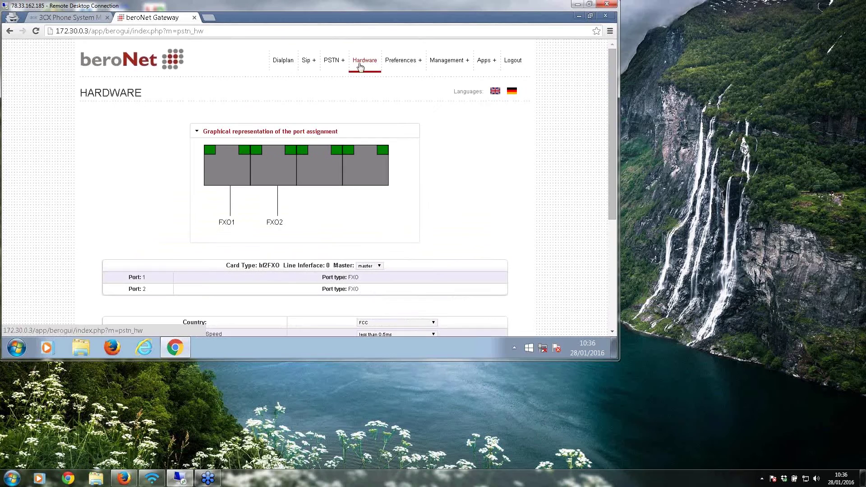
mouse_move(446, 65)
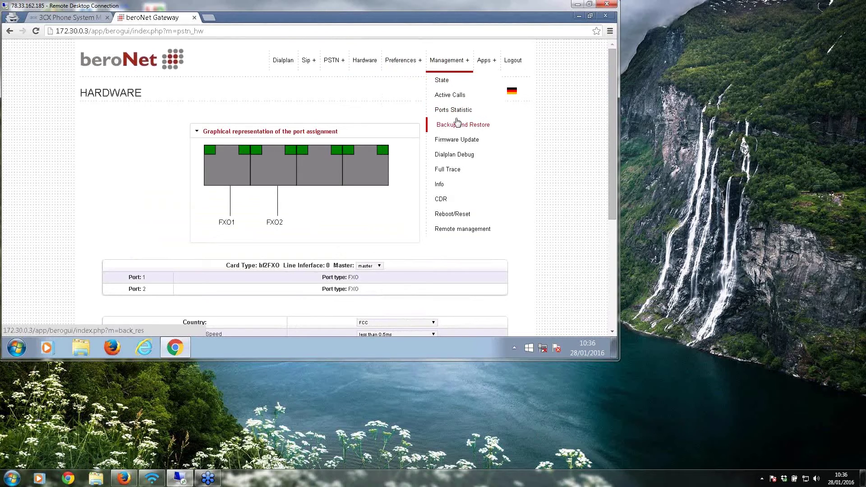
Step: Look over the Dialplan Debug page, then open the Full Trace settings
left_click(457, 156)
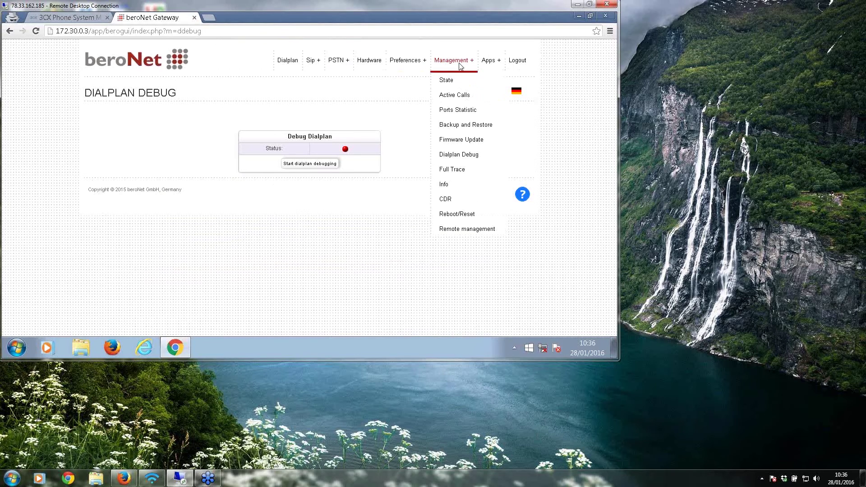
left_click(460, 171)
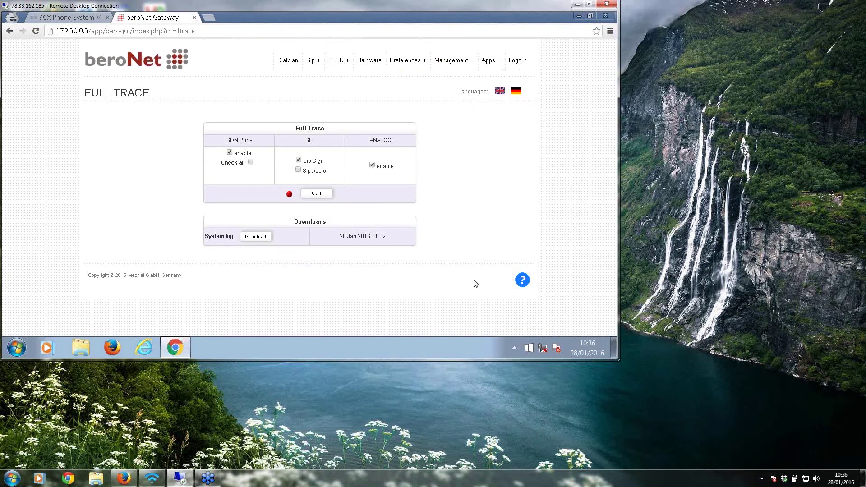
Step: Fetch the available apps list on the Market's Get apps tab, then return to the State page
mouse_move(470, 58)
left_click(492, 80)
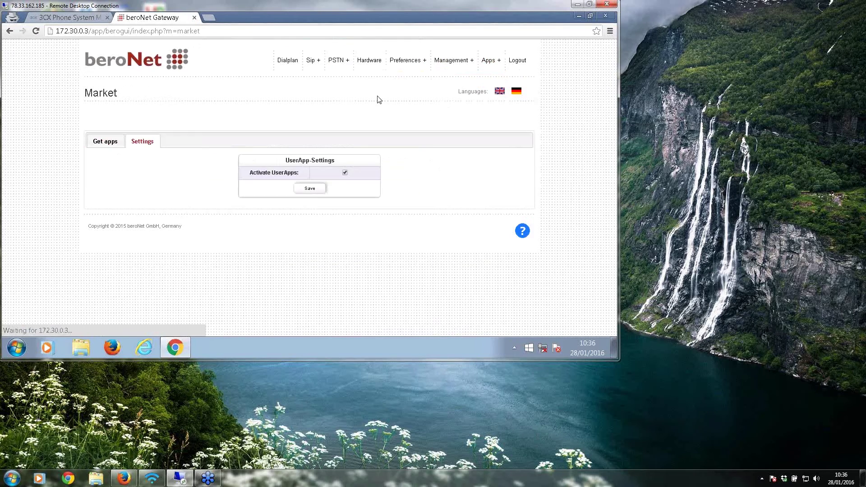
left_click(114, 140)
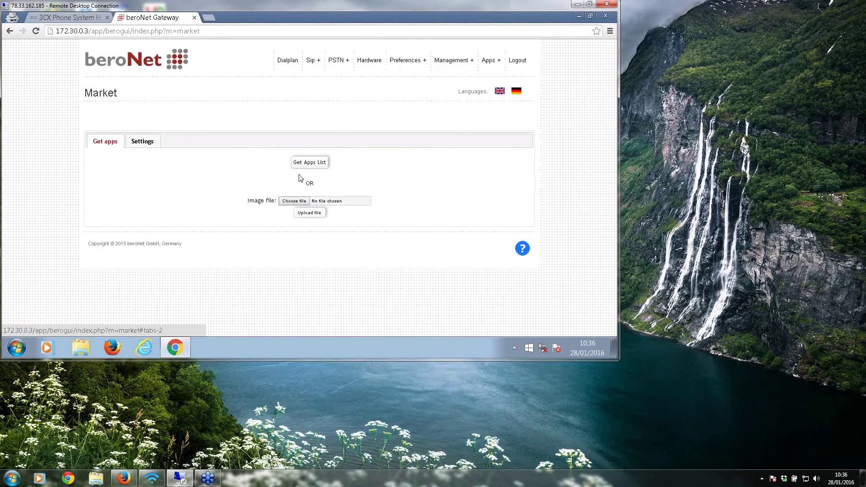
left_click(309, 165)
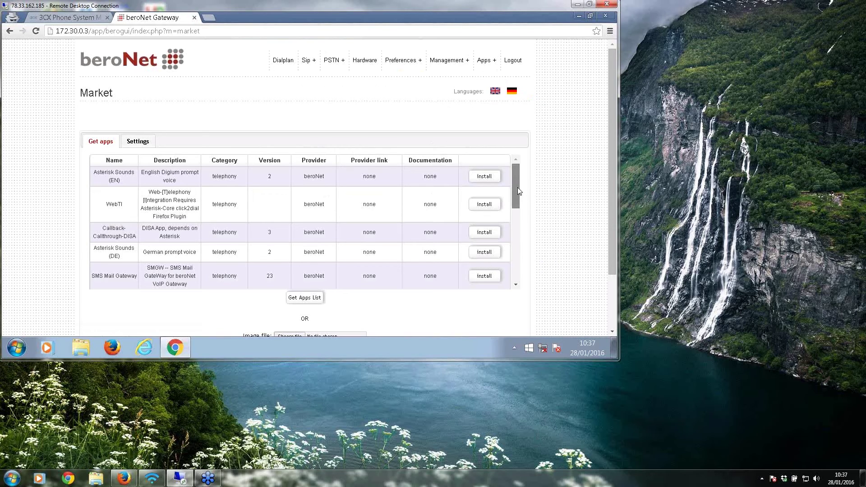
left_click_drag(518, 191, 510, 215)
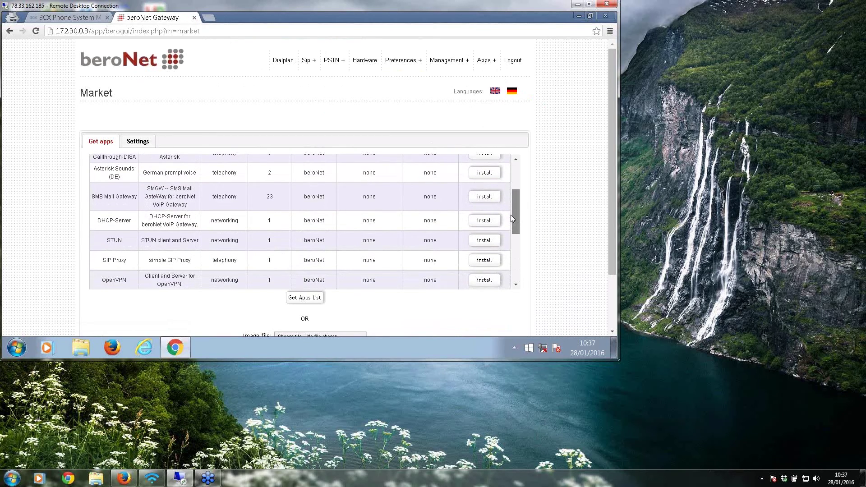
left_click_drag(510, 218, 455, 122)
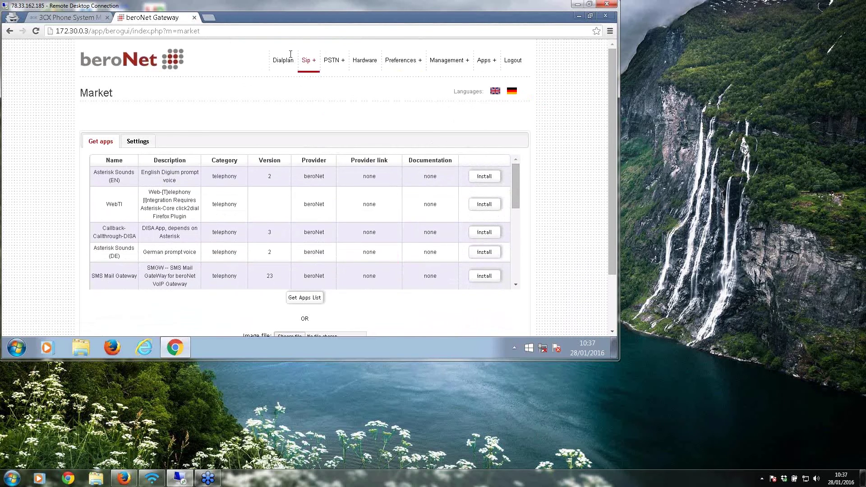
mouse_move(480, 58)
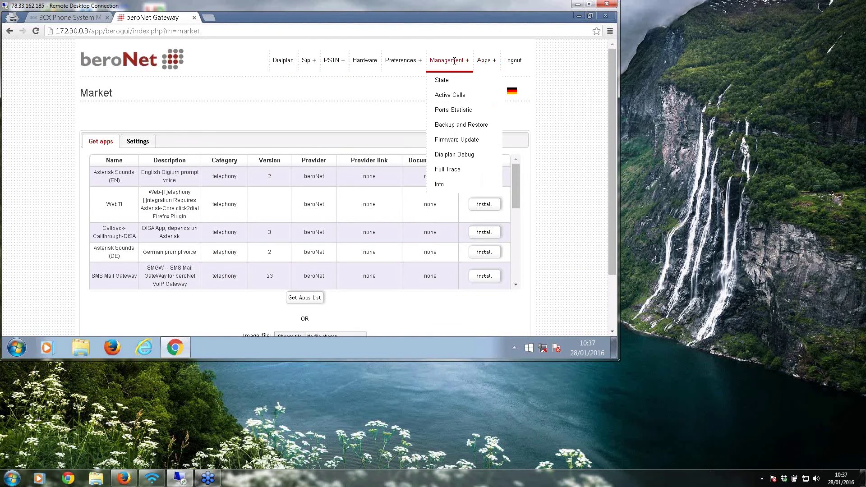
left_click(444, 81)
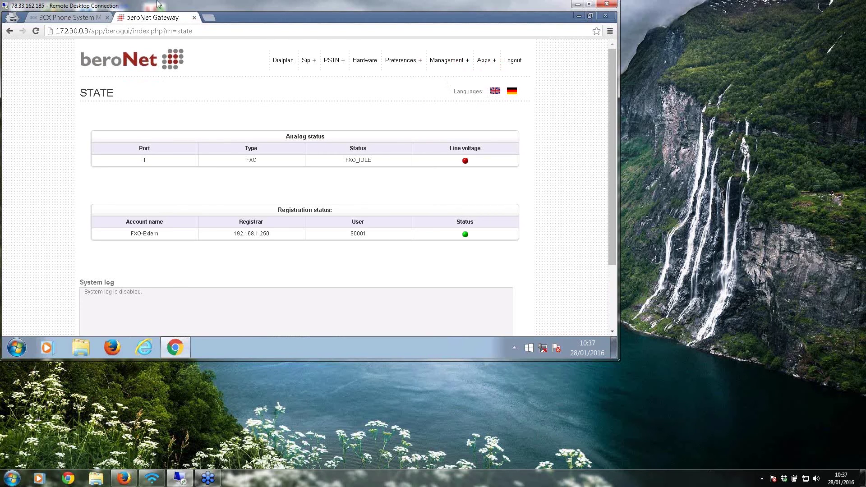
Step: Return to the 3CX Management Console tab to show the Server Manager Ports/Trunks status page
left_click(74, 18)
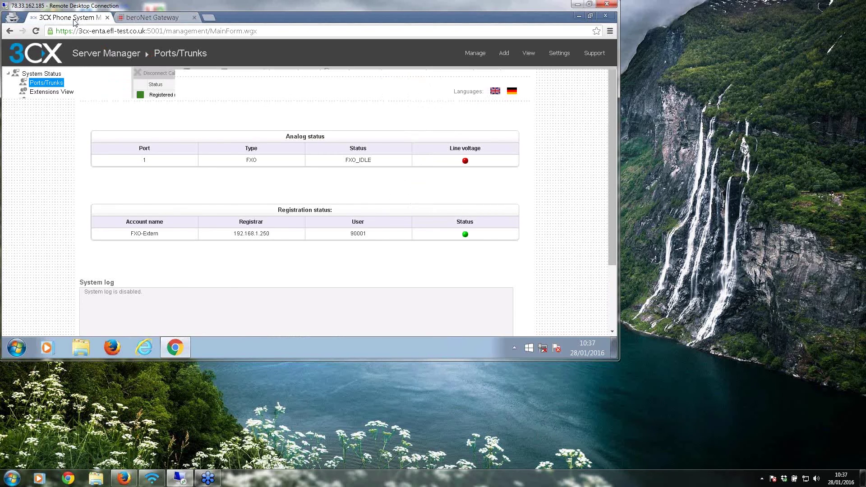